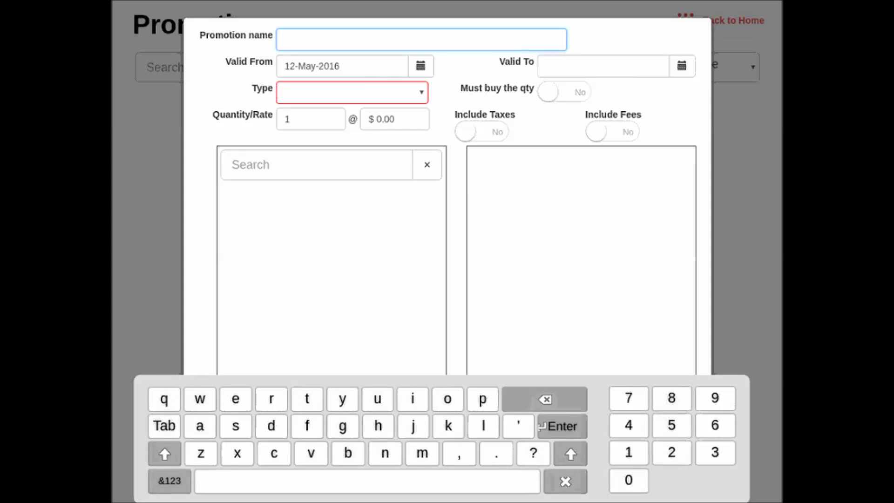
- Enter 'POLAND SPRING' in capitals in the Promotion name field with the on-screen keyboard
click(161, 453)
click(483, 400)
click(449, 401)
click(480, 426)
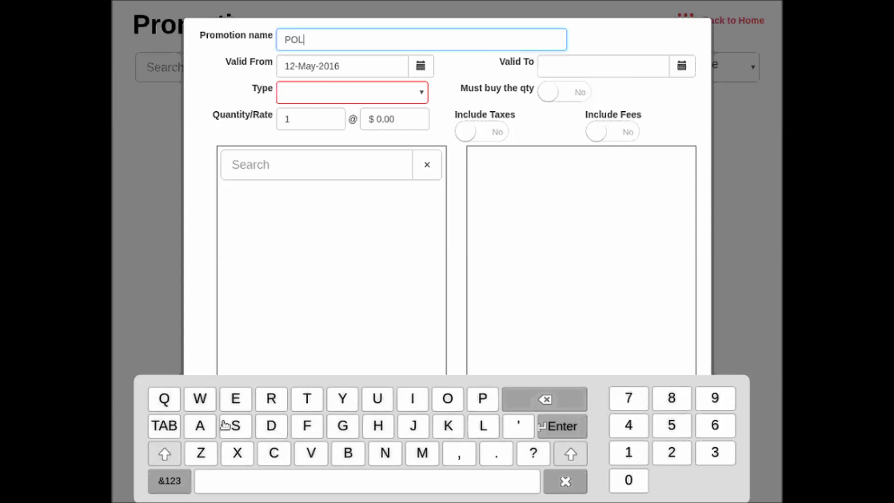
click(200, 426)
click(385, 454)
click(272, 426)
click(281, 480)
click(236, 425)
click(494, 405)
click(273, 399)
click(416, 401)
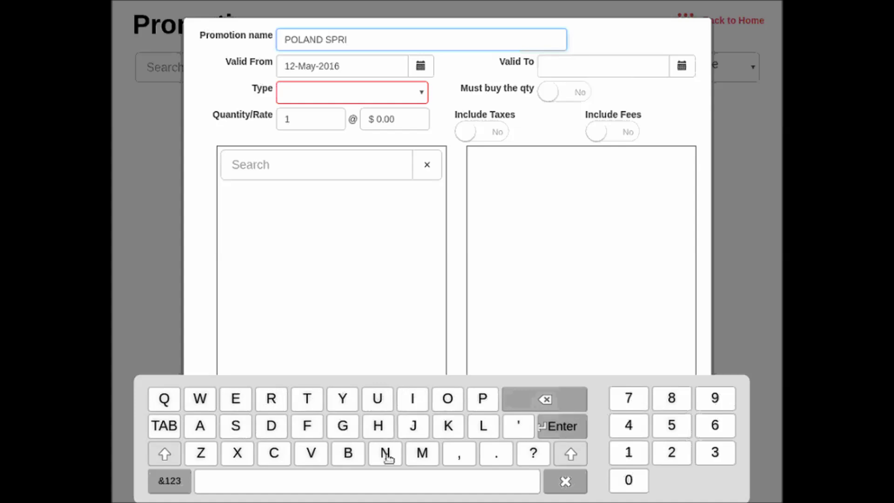
click(385, 454)
click(340, 426)
- Set Valid From to 11-May-2016 using the date picker
click(422, 65)
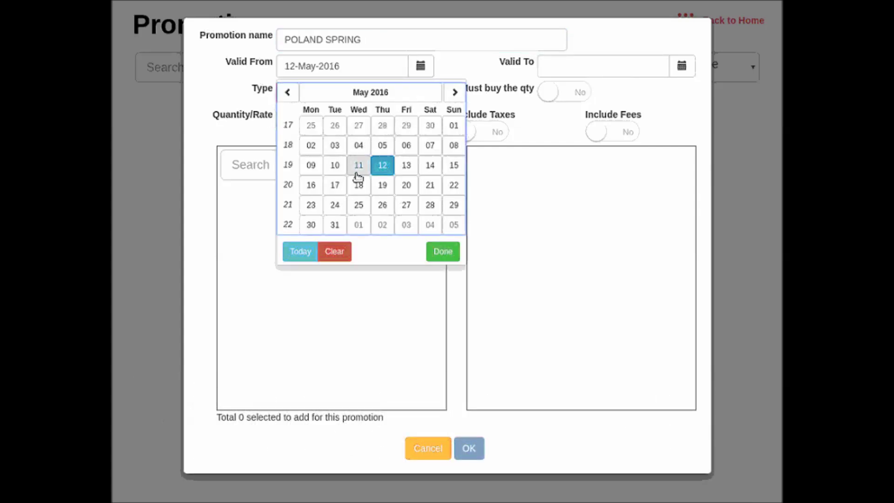
click(359, 166)
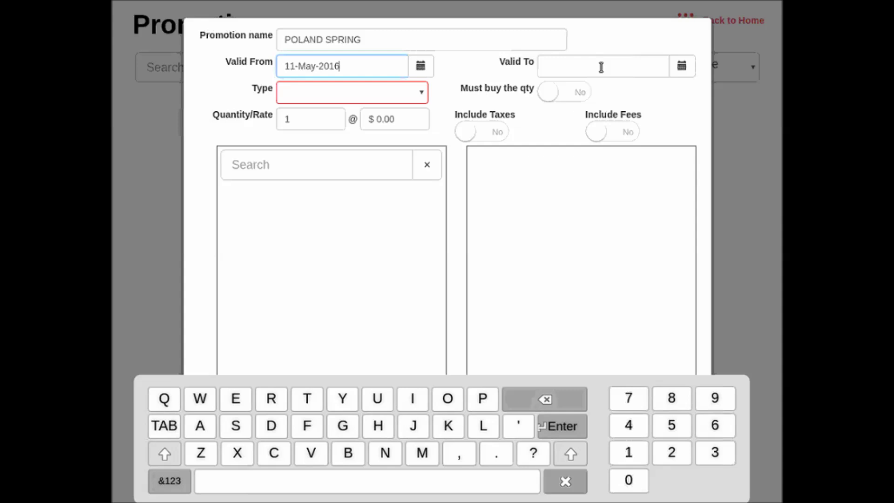
- Set the promotion type to 'new price' with quantity 2
click(424, 98)
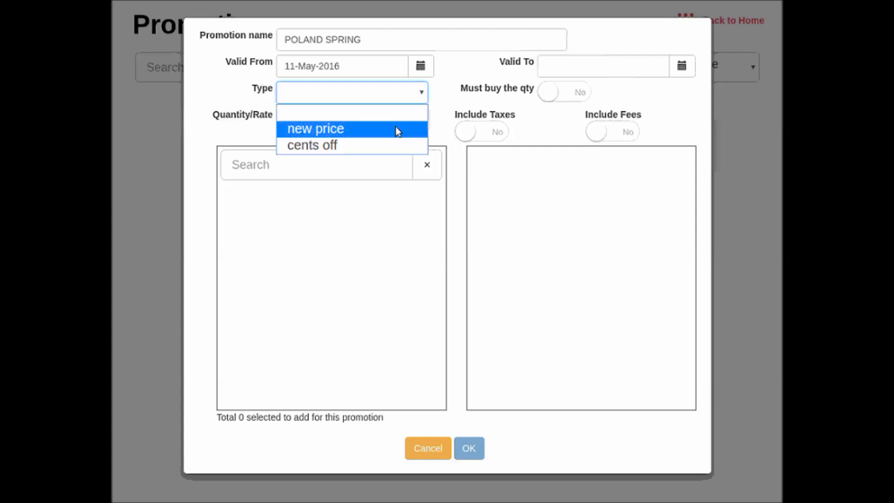
click(397, 130)
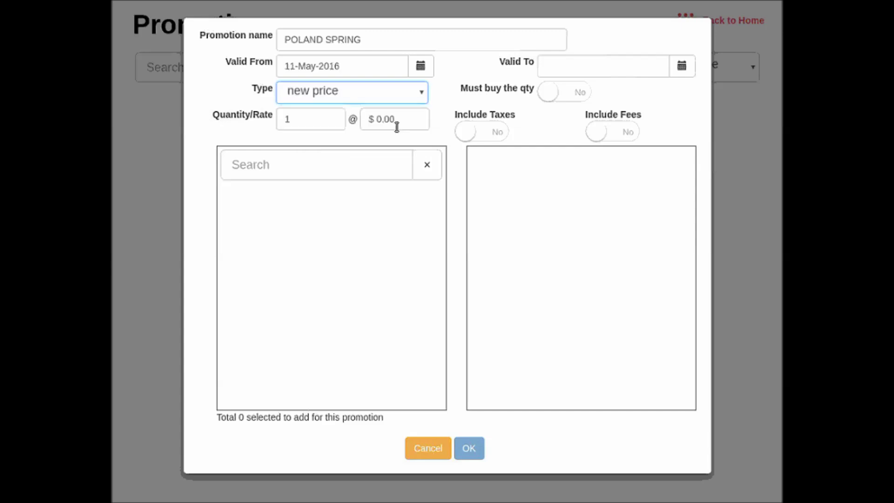
click(328, 118)
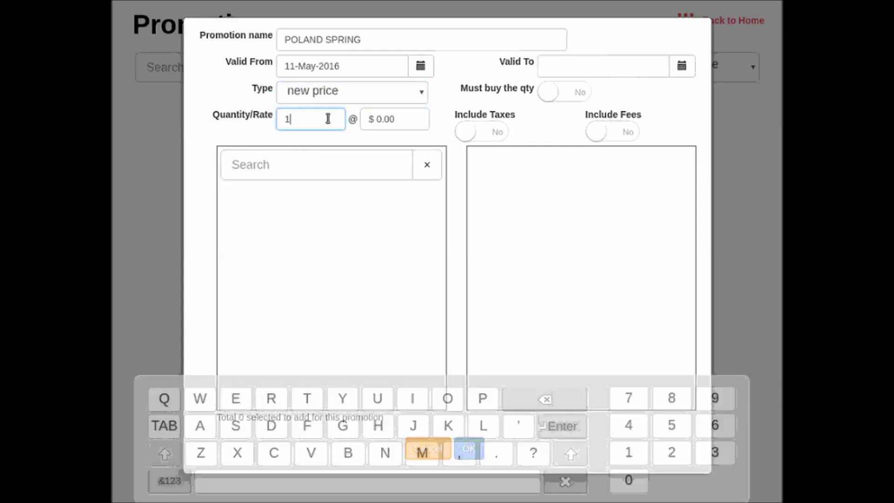
key(BackSpace)
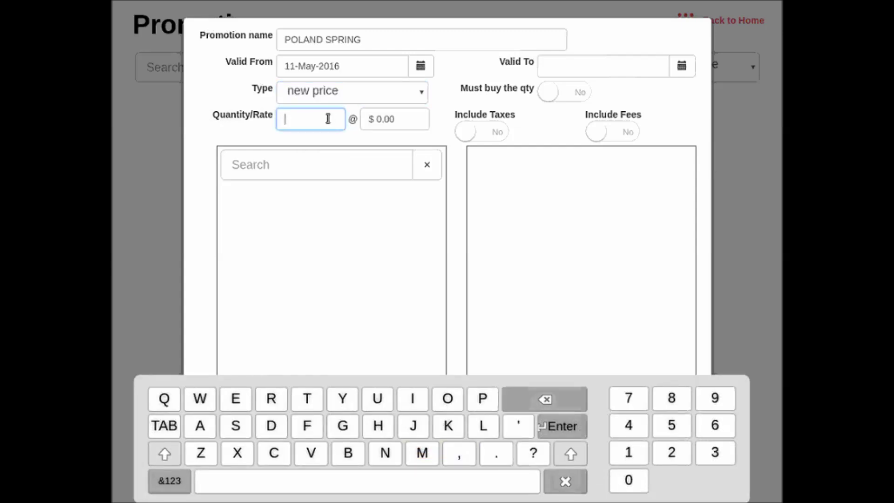
text(2)
- Set the promotion price to $2.00 and switch Must buy the qty to Yes
click(396, 119)
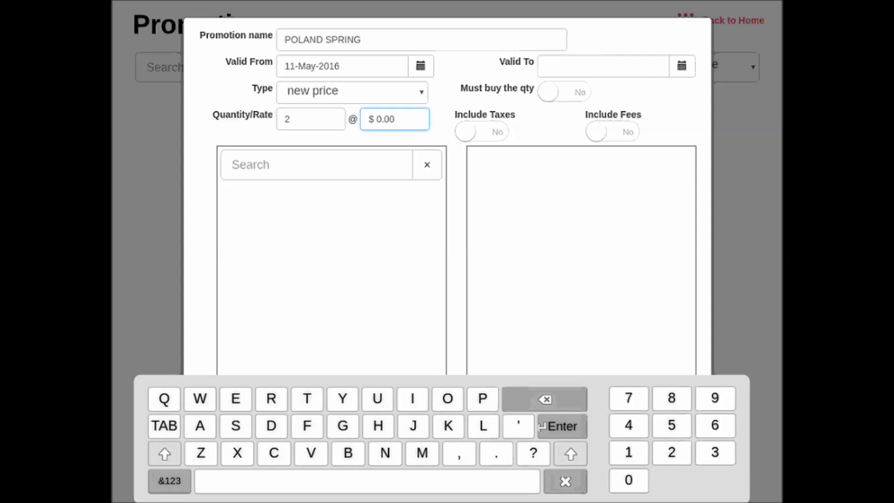
click(672, 452)
click(633, 479)
click(632, 479)
click(570, 93)
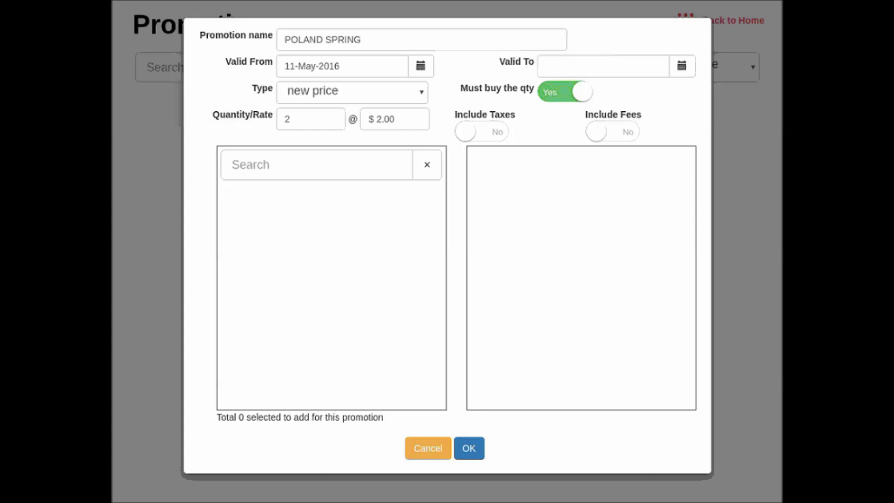
text(075720000616)
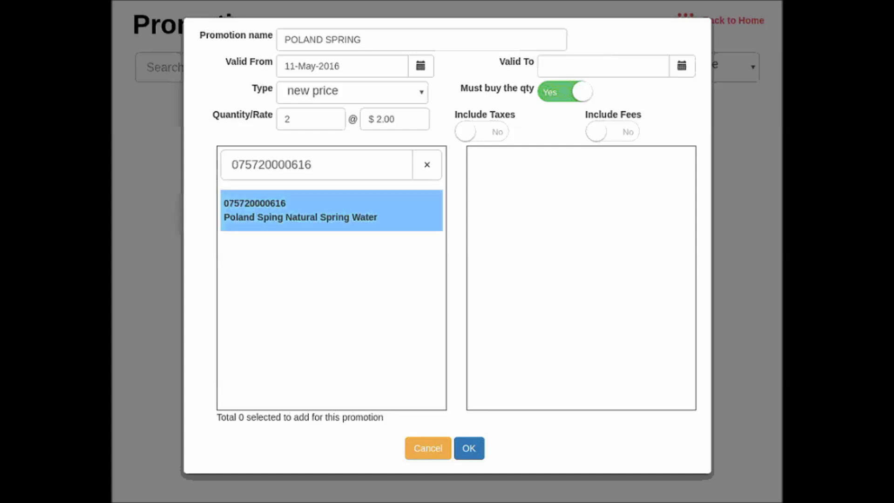
click(411, 213)
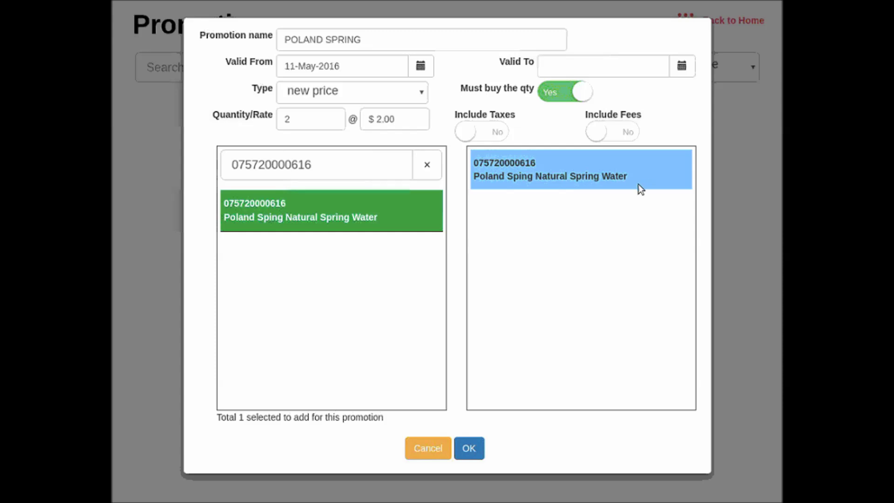
- Save the promotion, filter the list to Active promotions, then return to the register
click(473, 450)
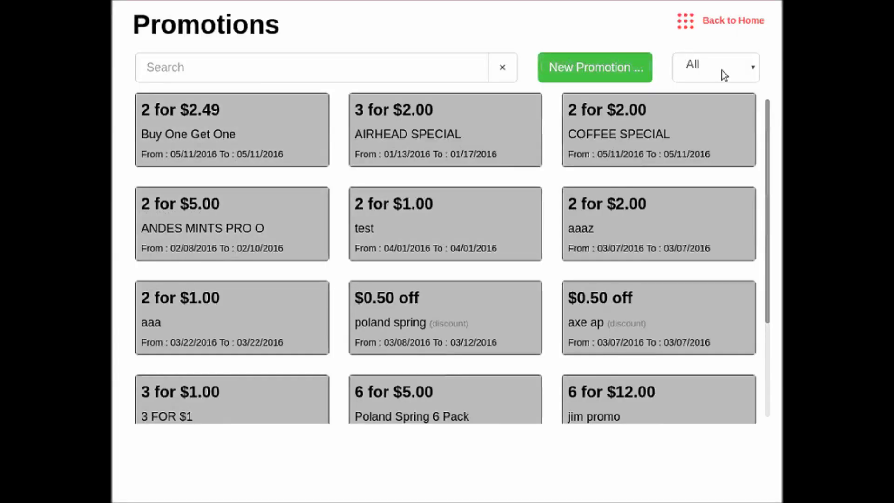
click(722, 70)
click(719, 91)
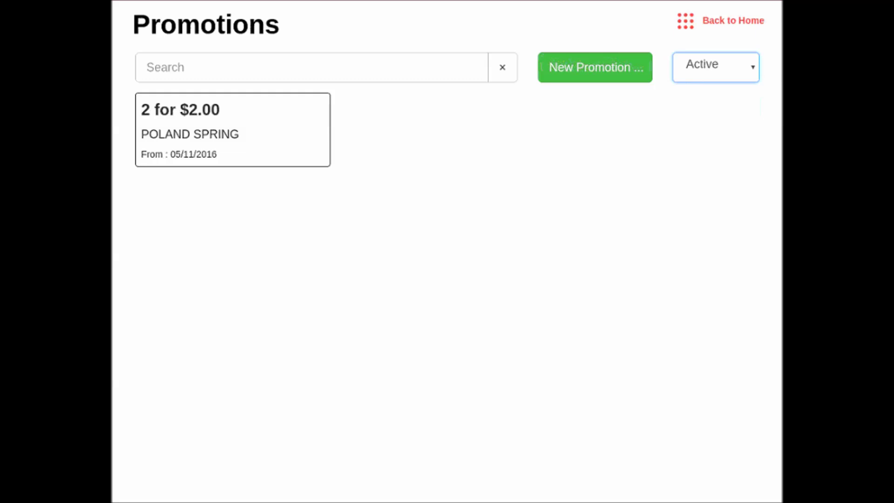
click(687, 24)
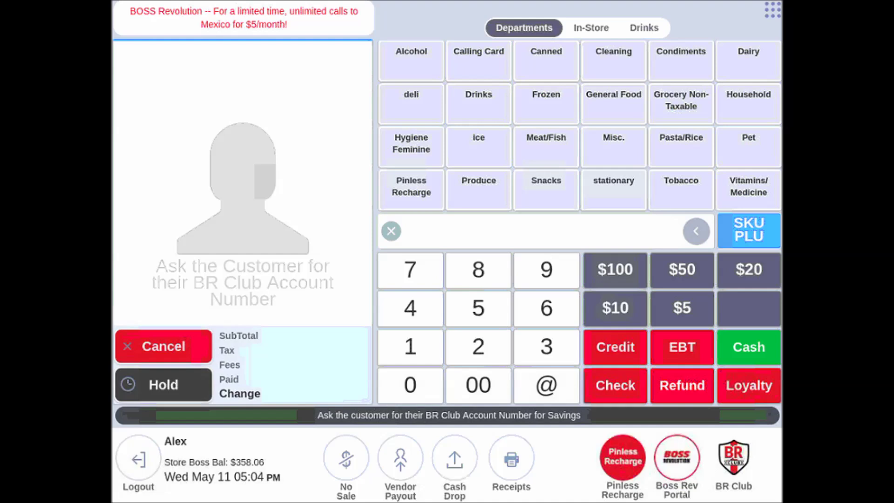
- Ring up four Poland Spring waters for $4.00 total and tender $5 cash
key(Return)
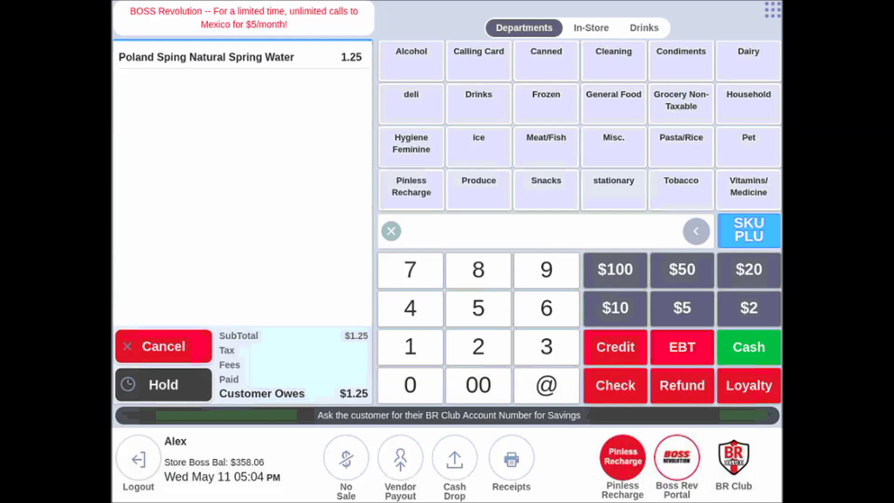
key(Return)
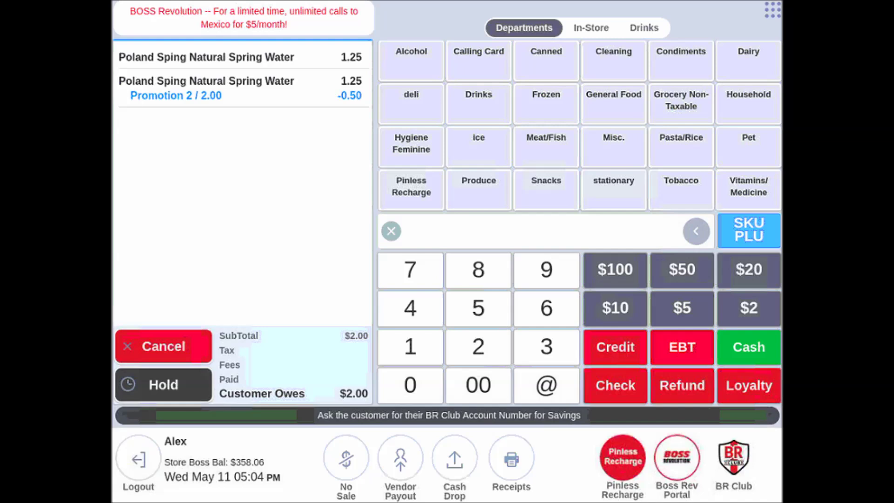
key(Return)
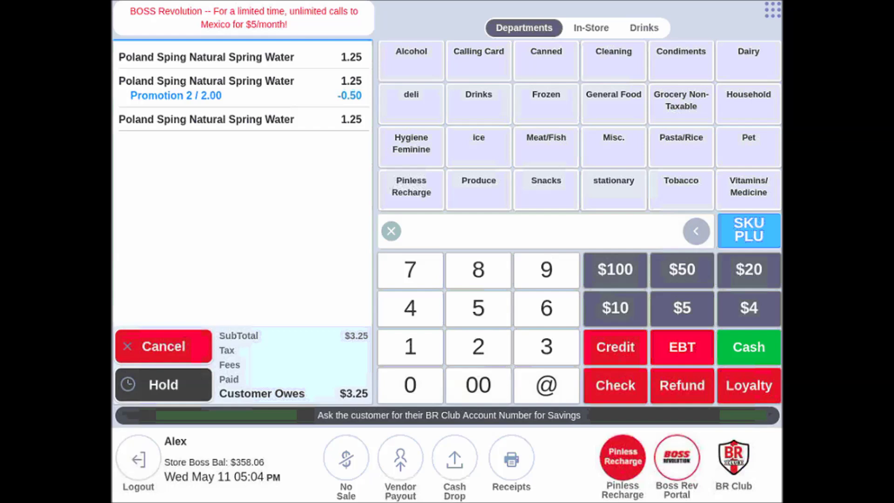
key(Return)
click(682, 307)
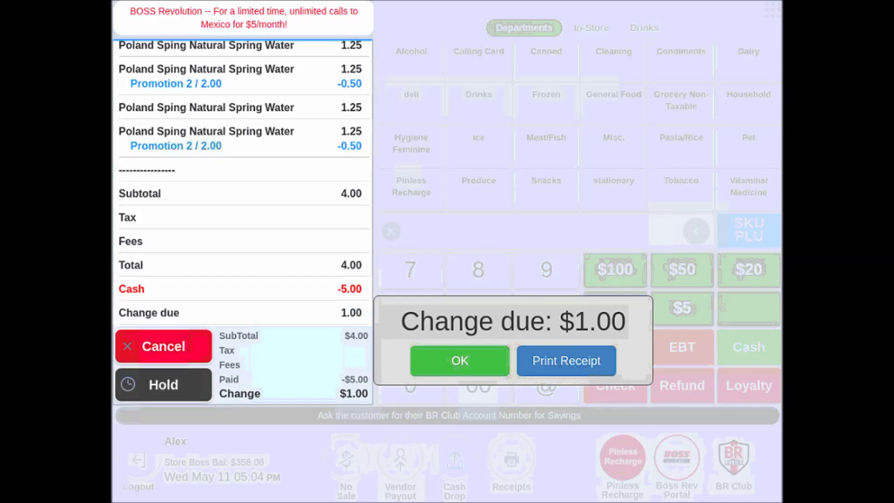
- Acknowledge the $1.00 change due to complete the sale
click(477, 363)
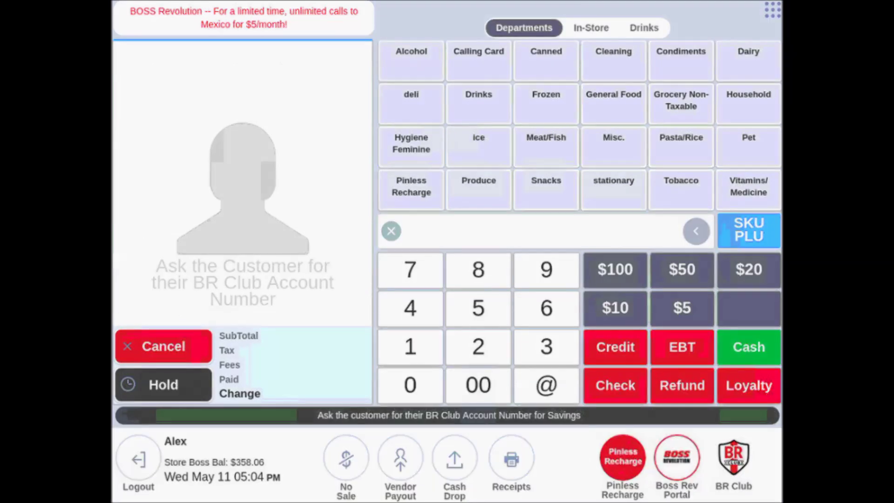